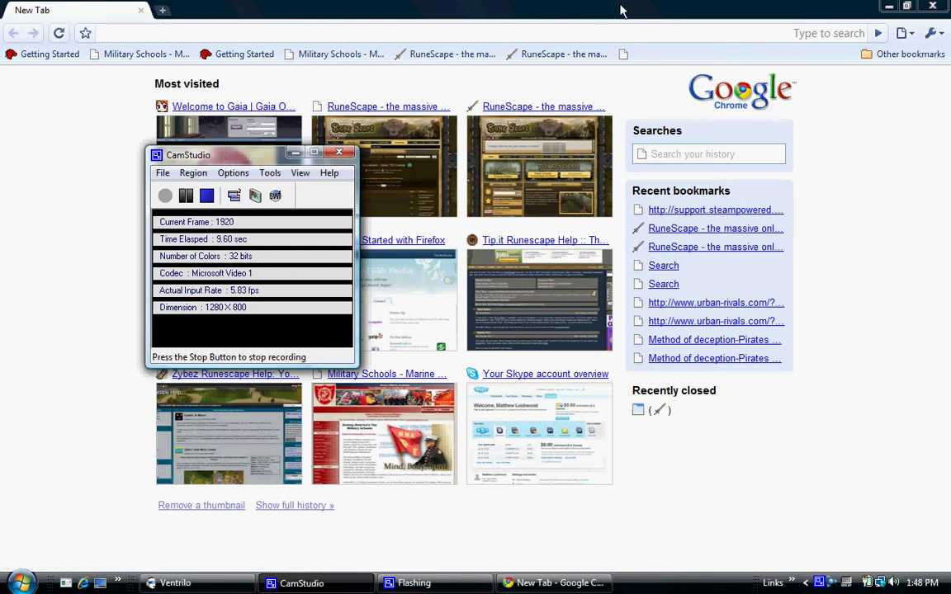
# Step: Search the web for 'cheatengine' from Chrome's address bar
pyautogui.click(479, 33)
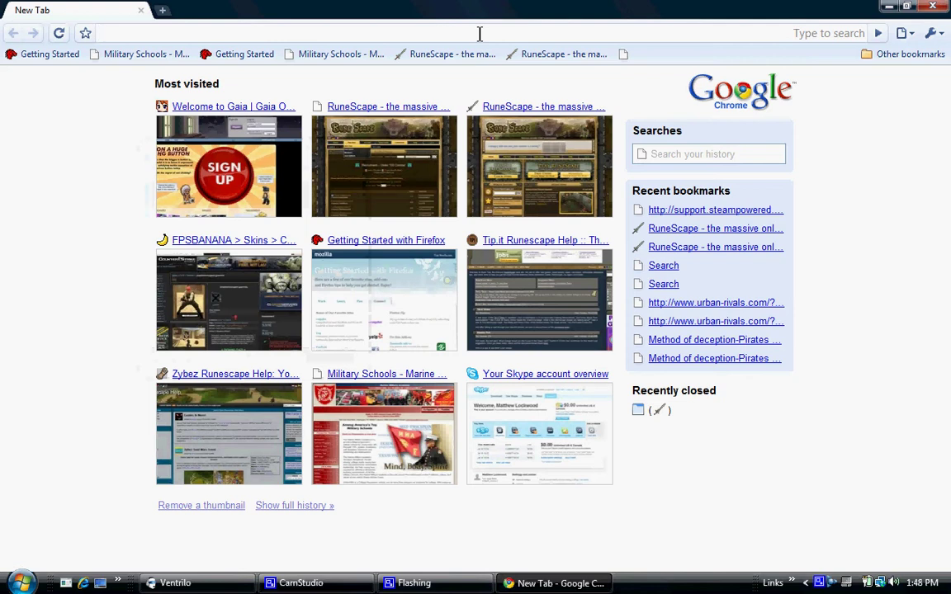
pyautogui.write('cheat')
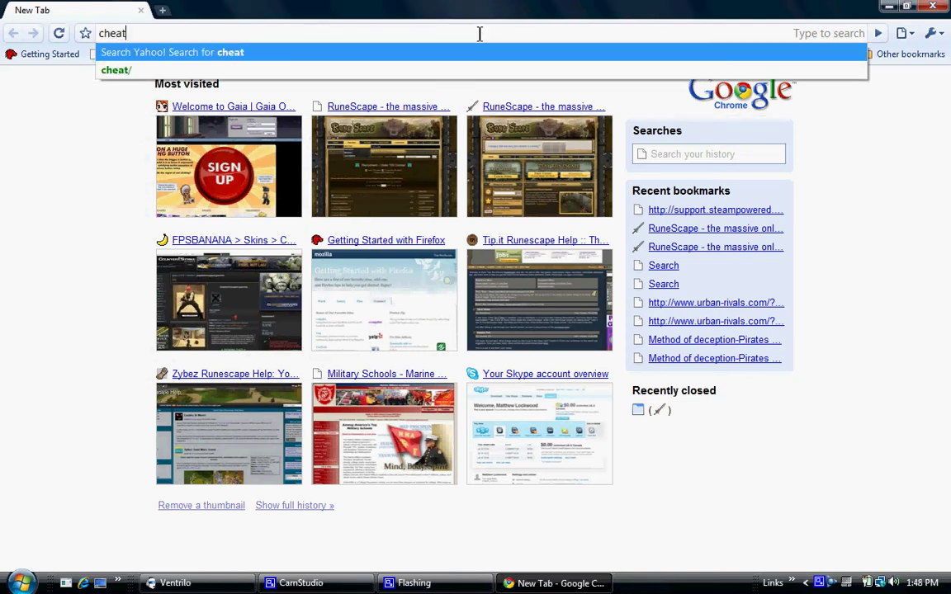
pyautogui.write('eng')
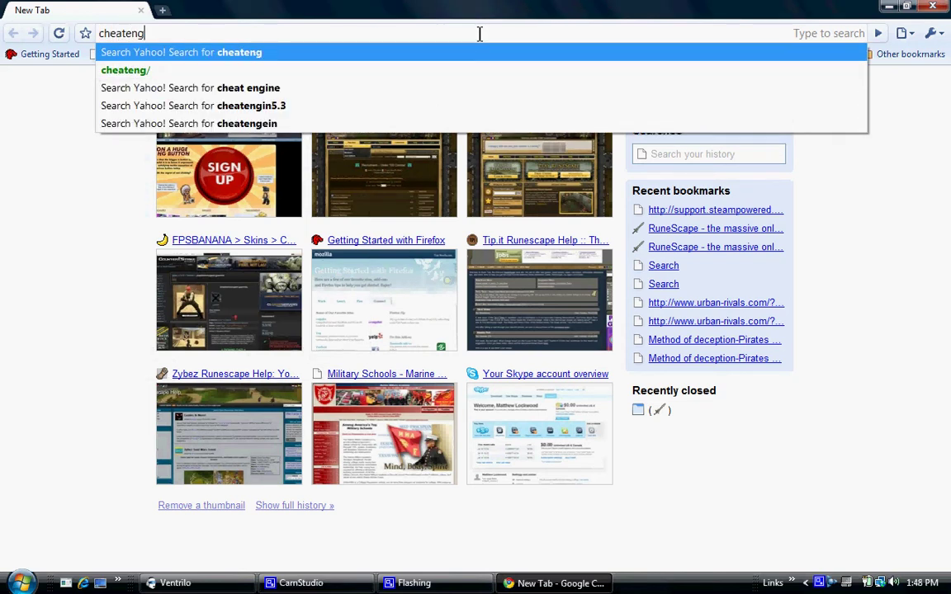
pyautogui.write('ine')
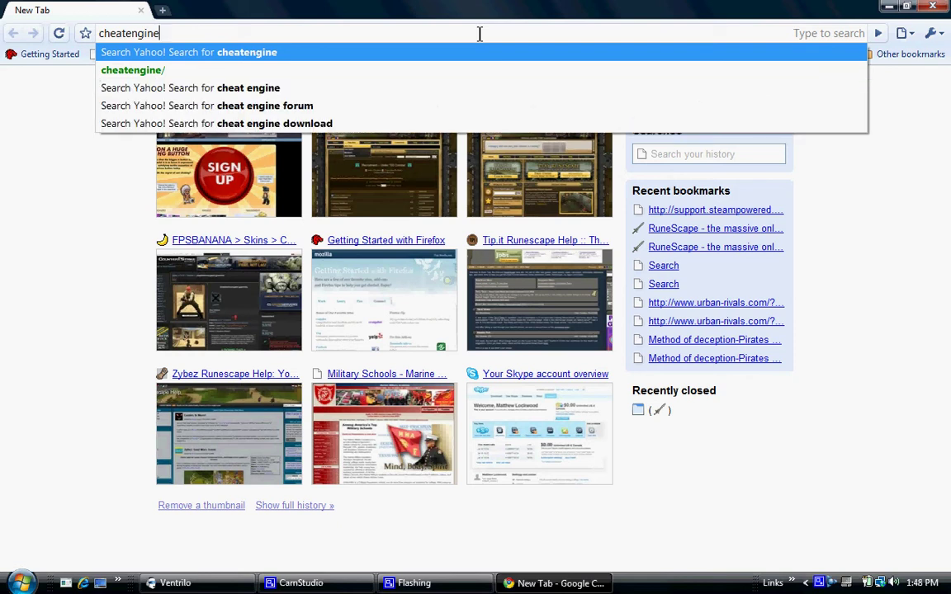
pyautogui.press('Return')
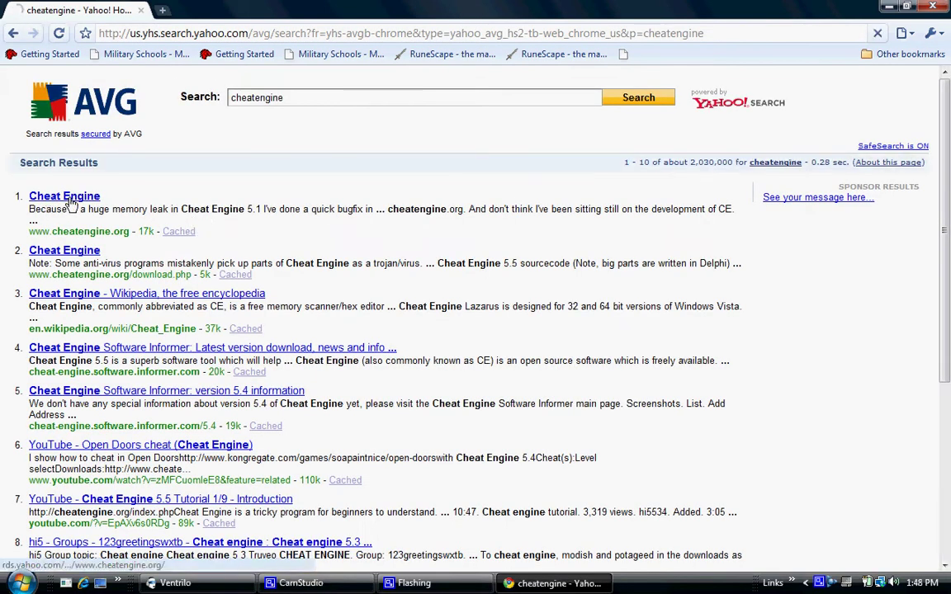
# Step: Download Cheat Engine 5.5 from cheatengine.org, then close Chrome
pyautogui.click(72, 198)
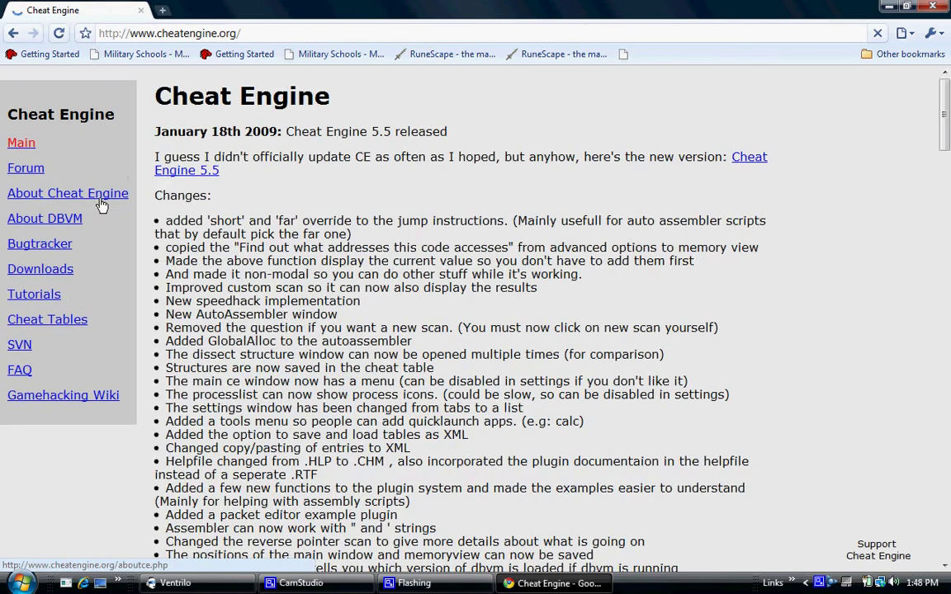
pyautogui.click(198, 179)
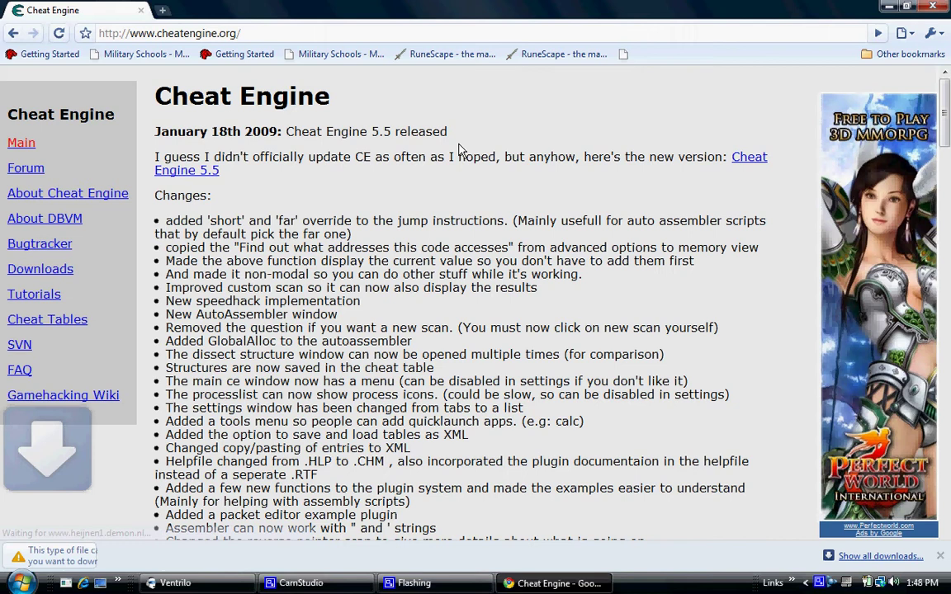
pyautogui.click(314, 557)
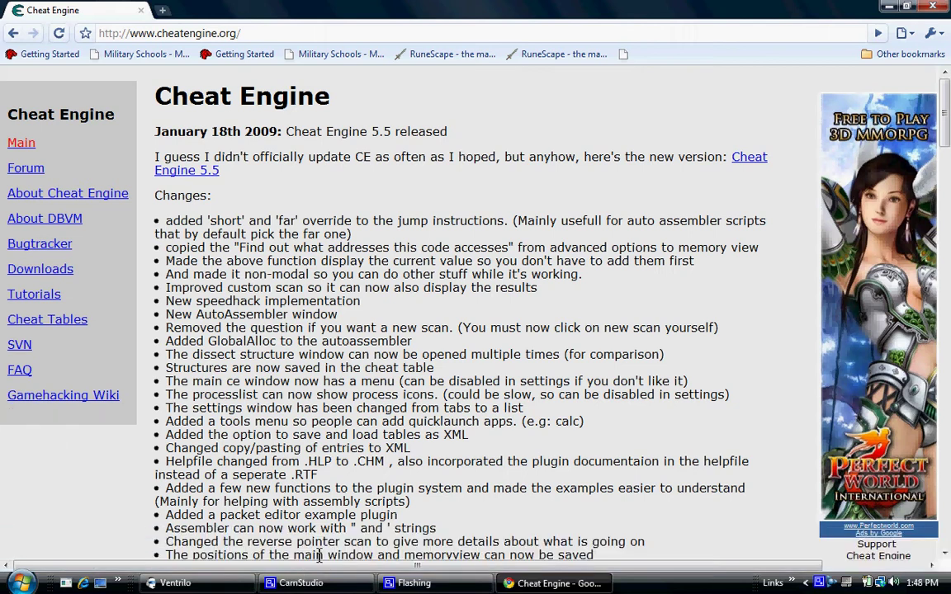
pyautogui.click(940, 7)
pyautogui.moveTo(212, 156)
pyautogui.mouseDown()
pyautogui.moveTo(300, 47)
pyautogui.moveTo(282, 9)
pyautogui.mouseUp()
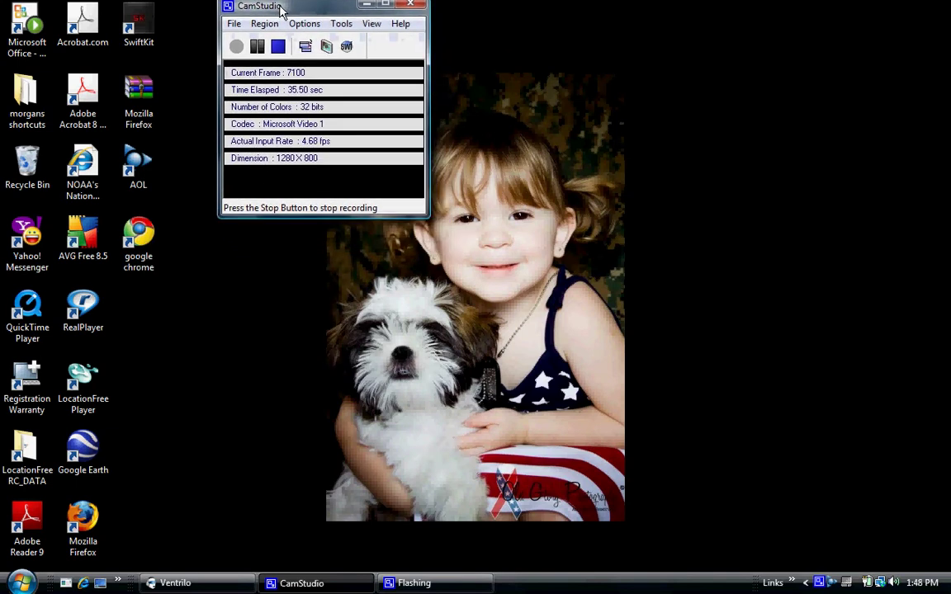
# Step: Launch Counter-Strike: Source from the Start menu
pyautogui.click(21, 583)
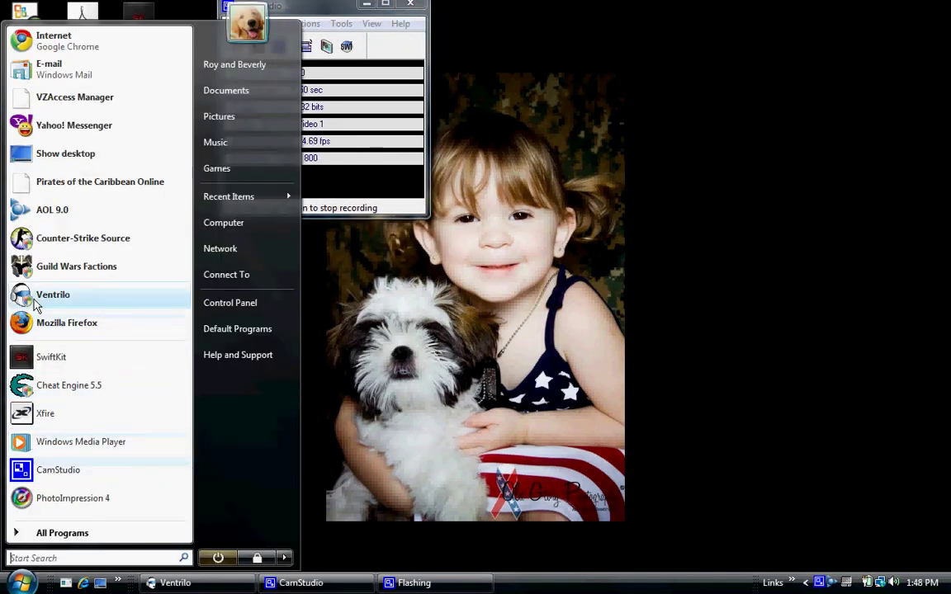
pyautogui.click(48, 239)
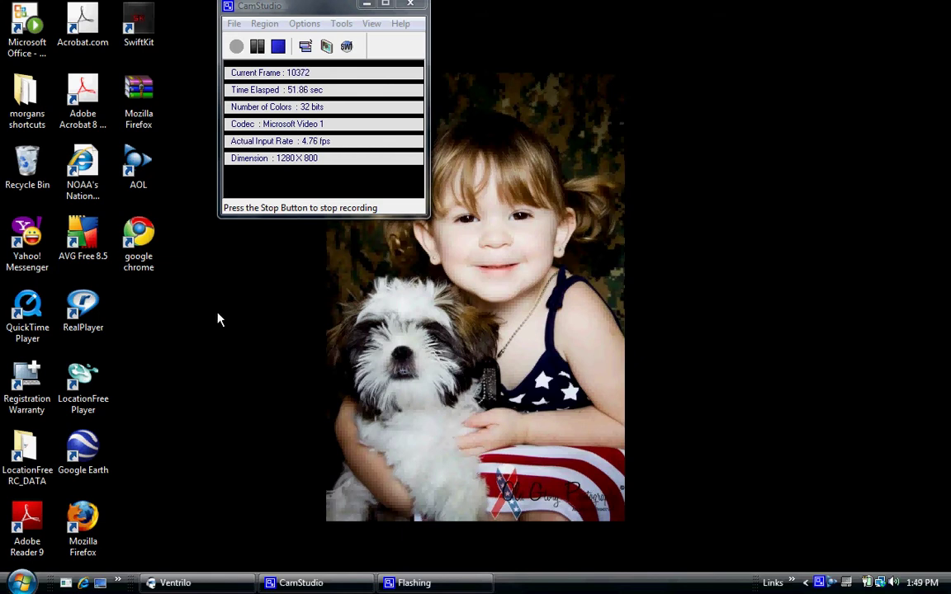
pyautogui.click(18, 583)
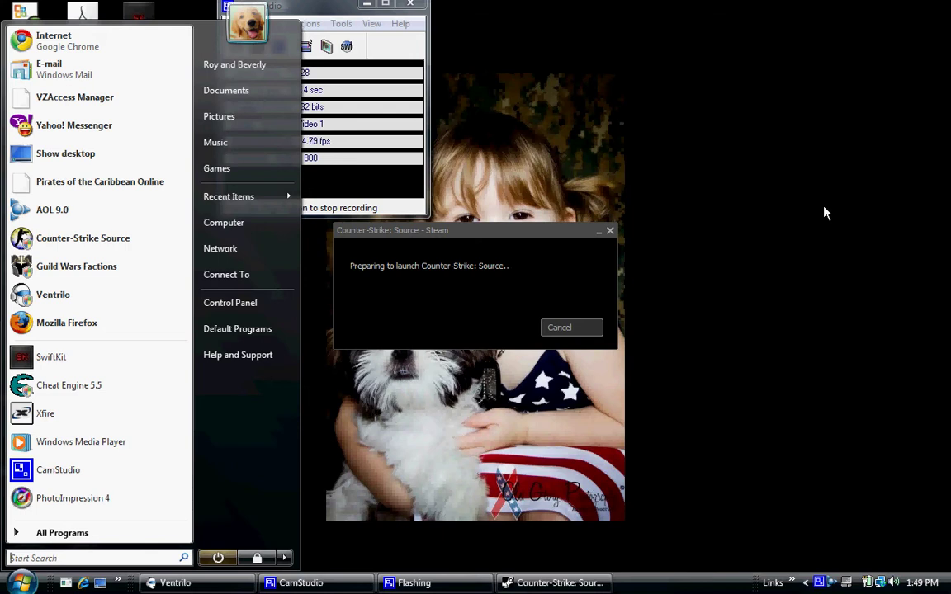
pyautogui.click(320, 243)
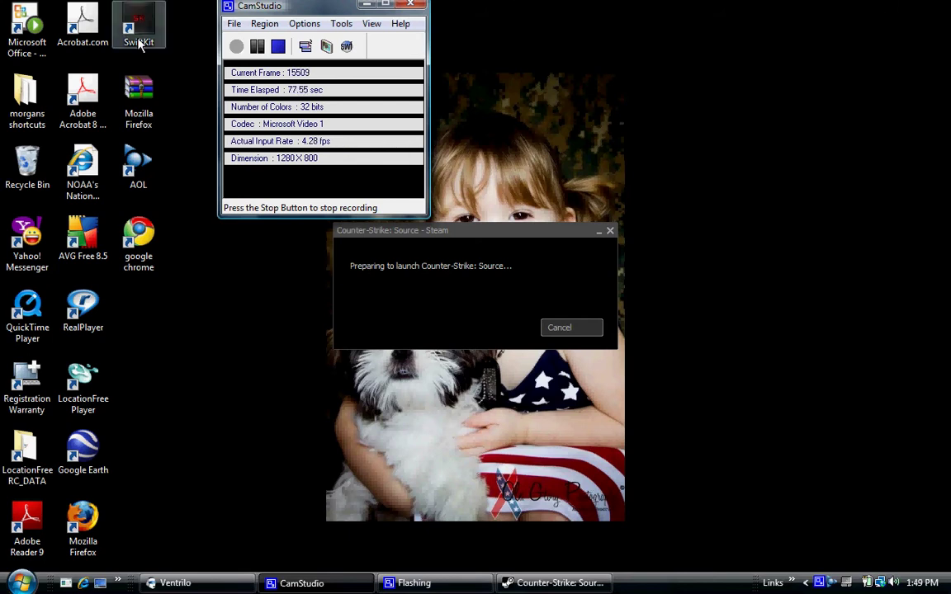
# Step: Launch Cheat Engine 5.5 from the Start menu alongside the running game
pyautogui.click(266, 48)
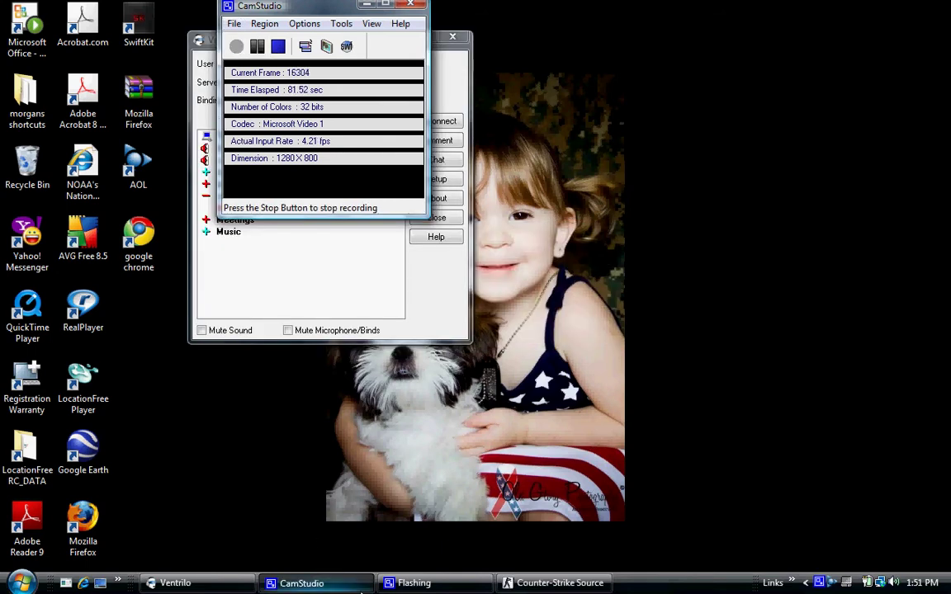
pyautogui.click(20, 583)
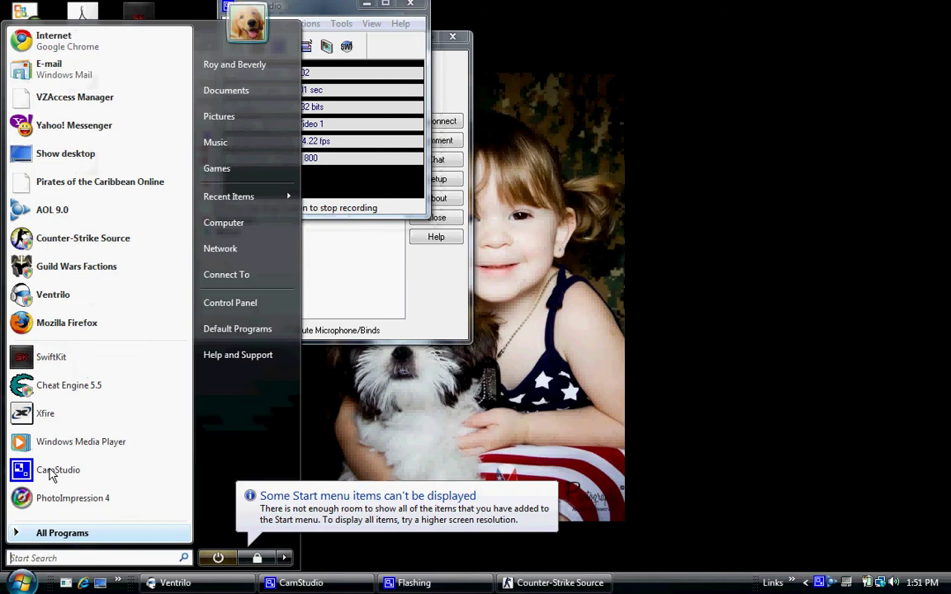
pyautogui.click(78, 383)
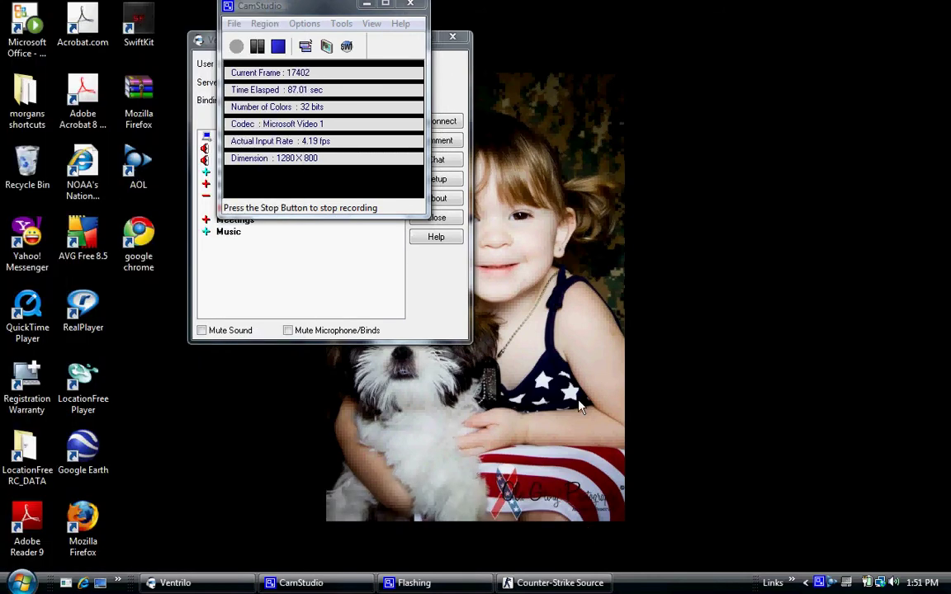
pyautogui.click(20, 583)
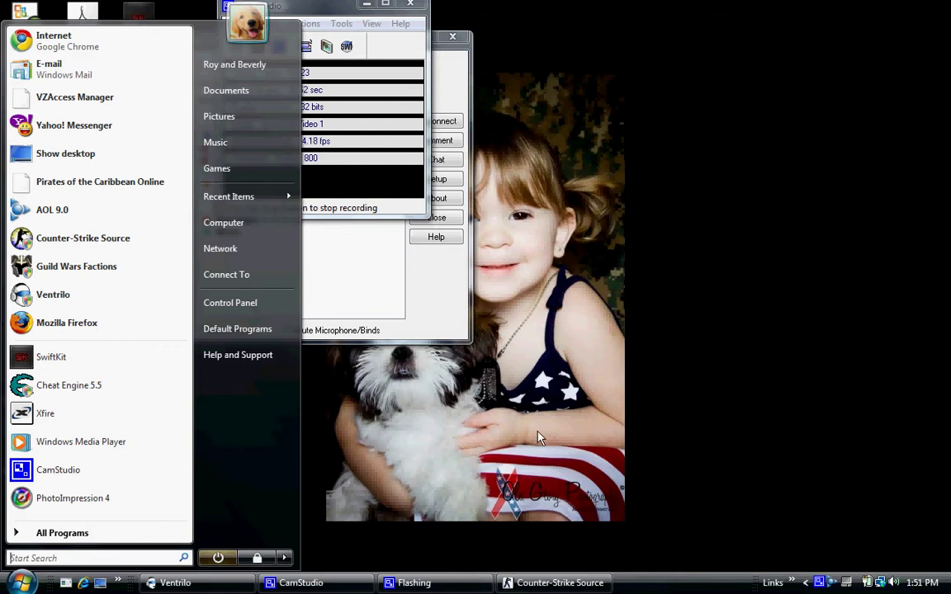
pyautogui.click(483, 390)
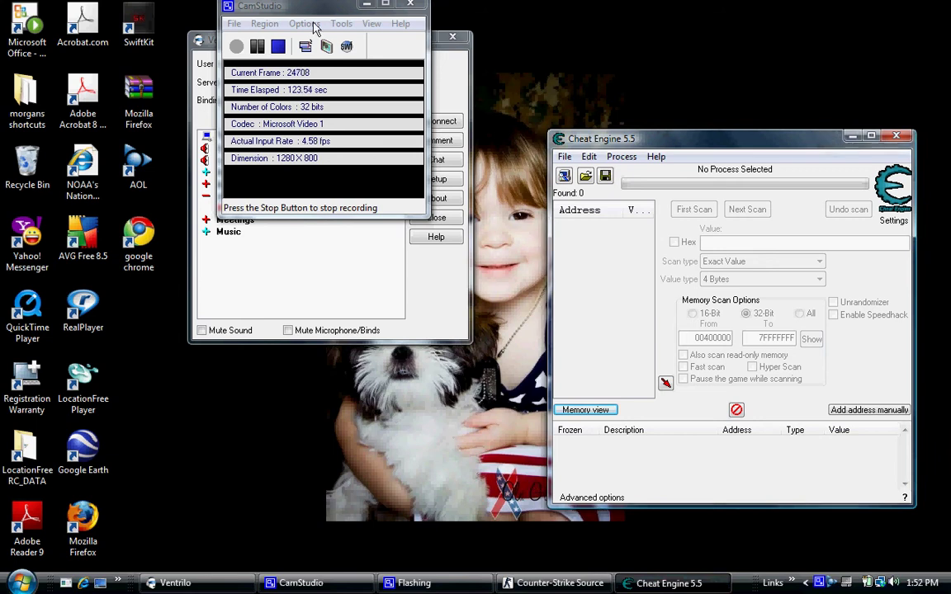
# Step: Attach Cheat Engine to the 00001180-hl2.exe process from the process list
pyautogui.click(564, 175)
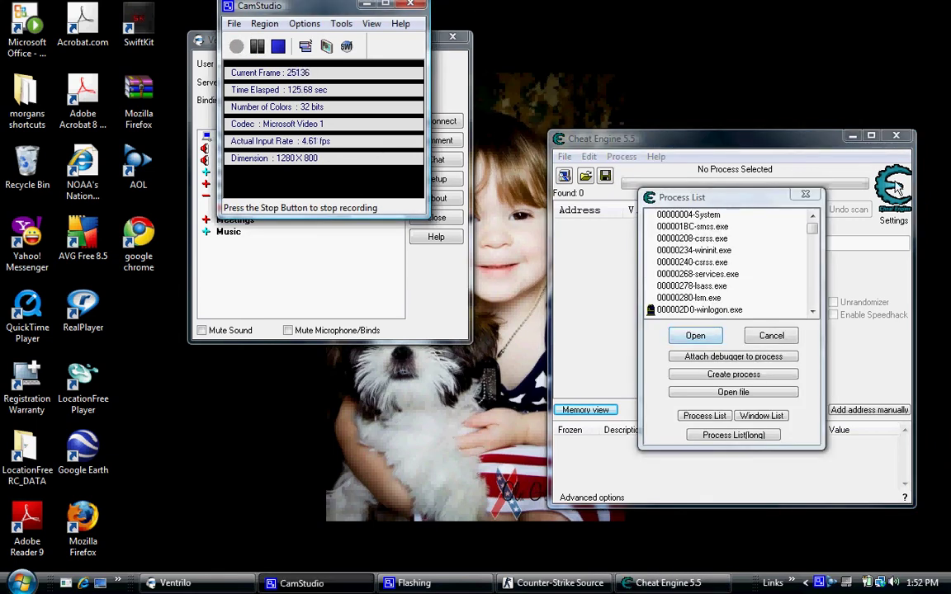
pyautogui.moveTo(813, 228)
pyautogui.mouseDown()
pyautogui.moveTo(810, 305)
pyautogui.moveTo(806, 297)
pyautogui.mouseUp()
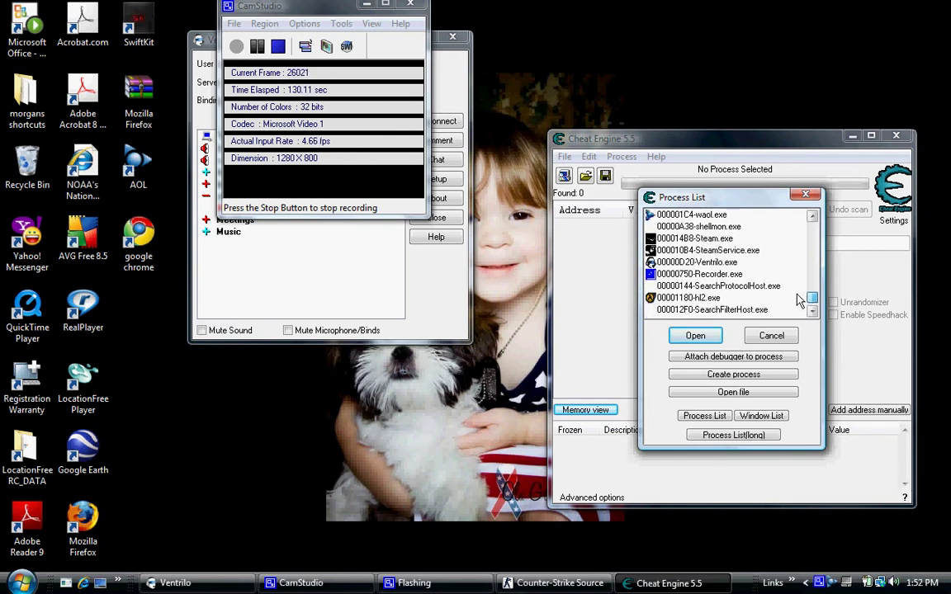
pyautogui.click(658, 301)
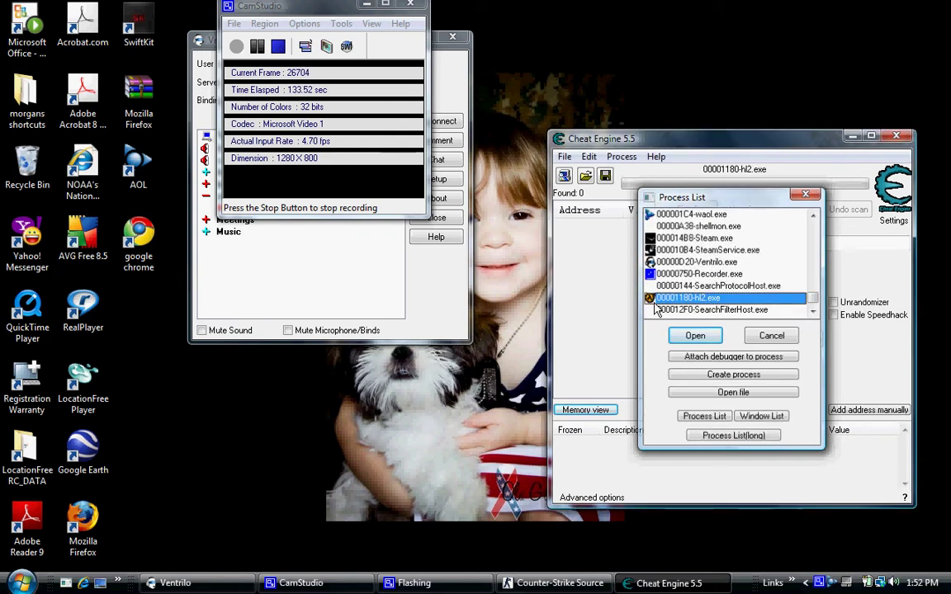
pyautogui.doubleClick(654, 301)
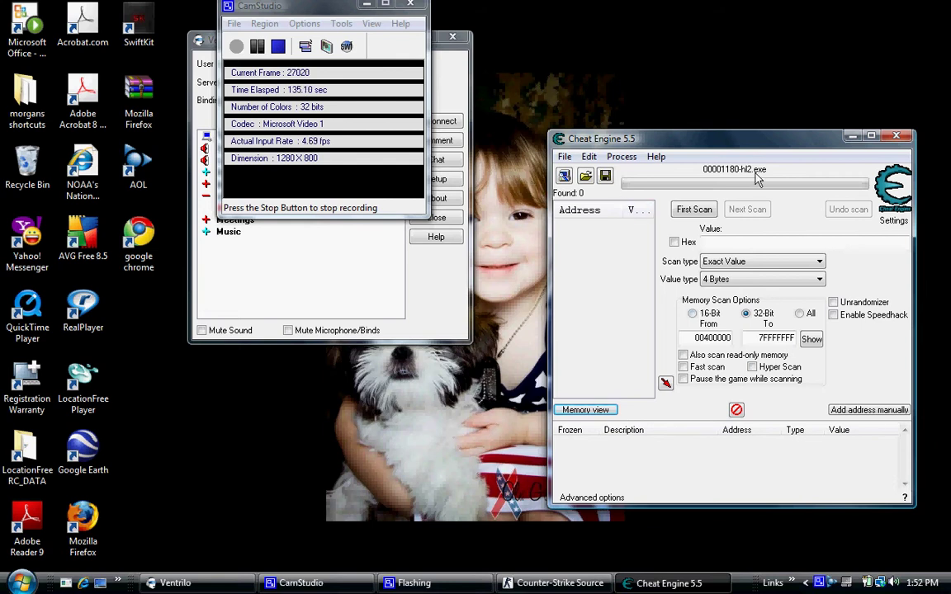
# Step: Enter 'sv_cheats 55719' in the Counter-Strike: Source console
pyautogui.click(529, 591)
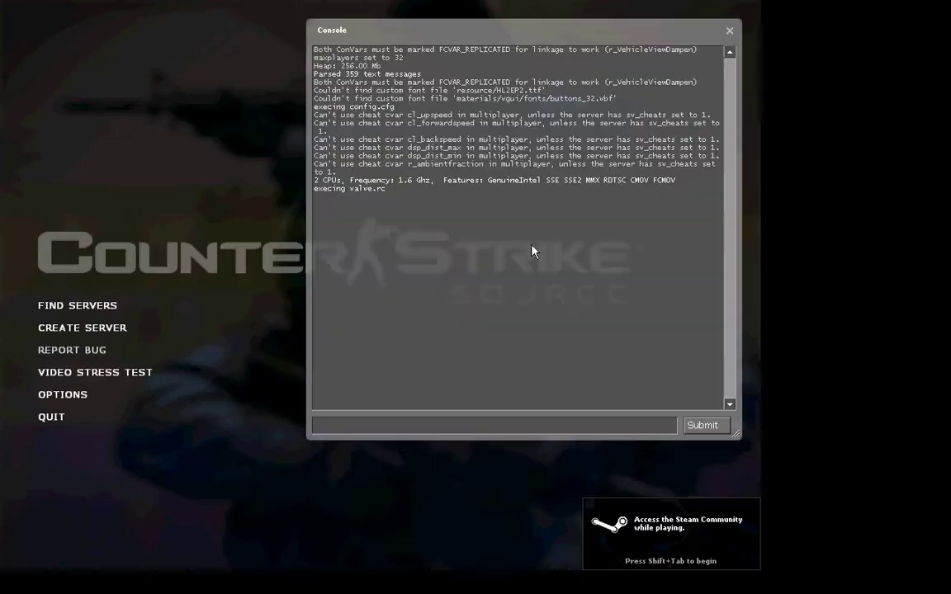
pyautogui.write('sv_cheats ')
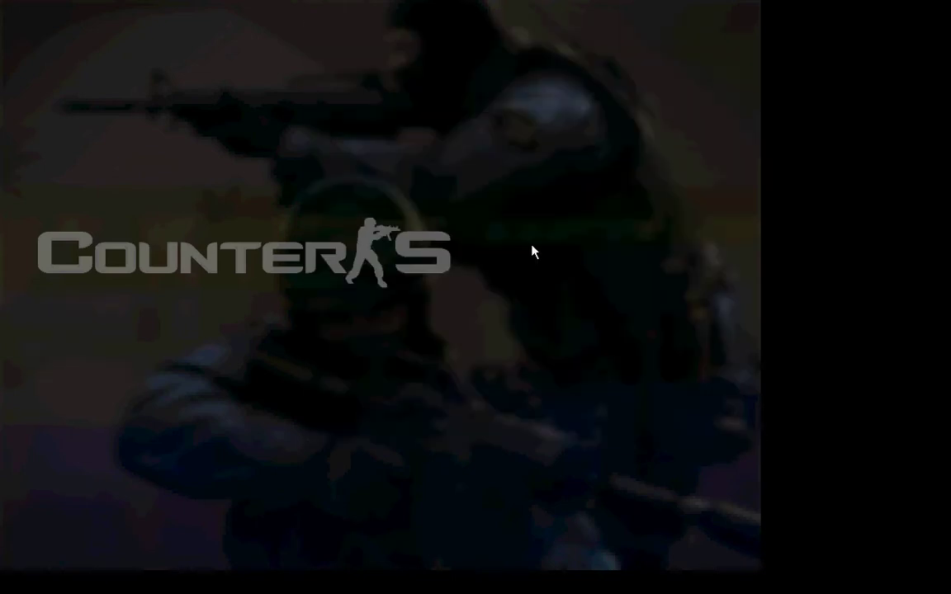
pyautogui.write('719')
pyautogui.press('Return')
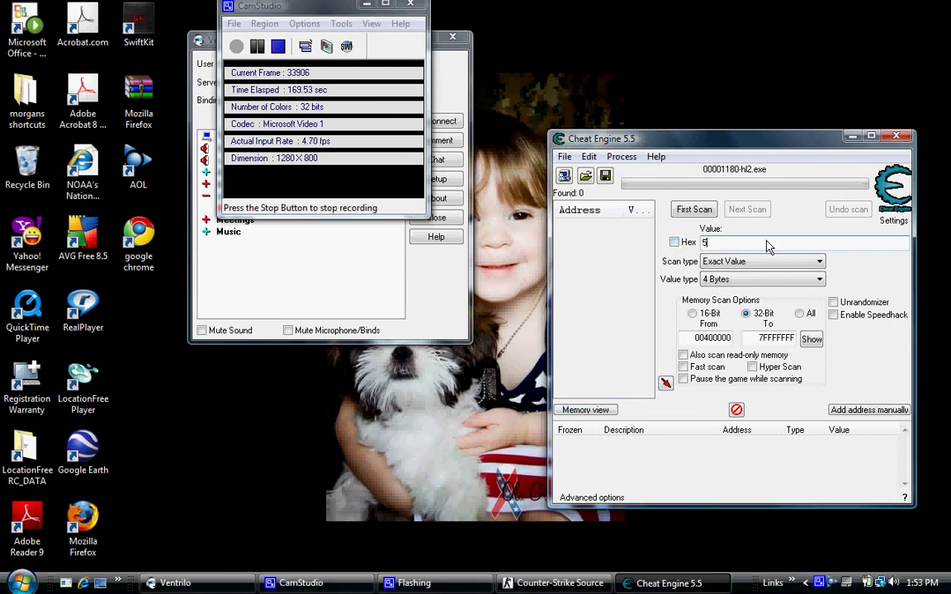
# Step: Scan memory for 55719 and add the found address 2051F784 to the list
pyautogui.write('5719')
pyautogui.click(694, 211)
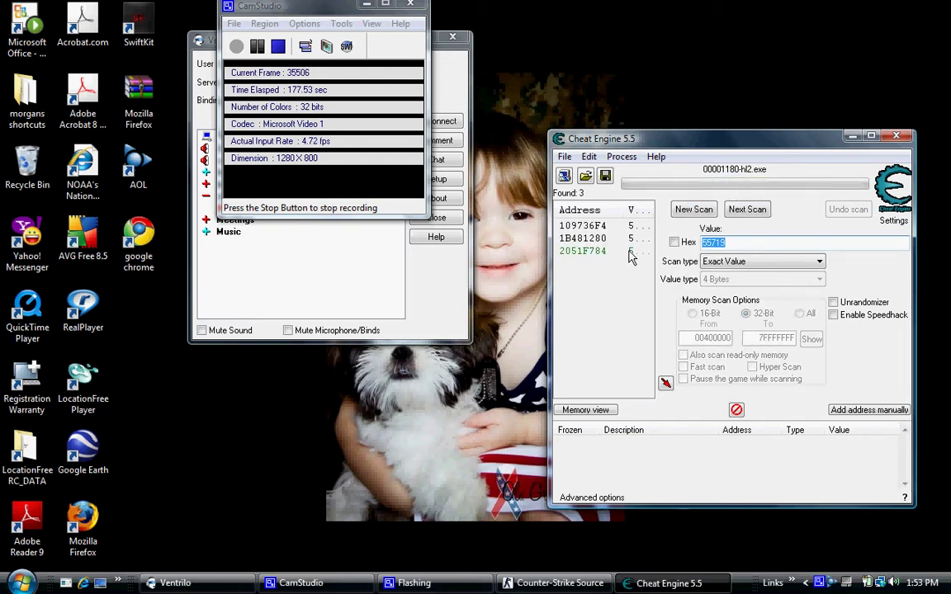
pyautogui.click(627, 252)
pyautogui.click(604, 273)
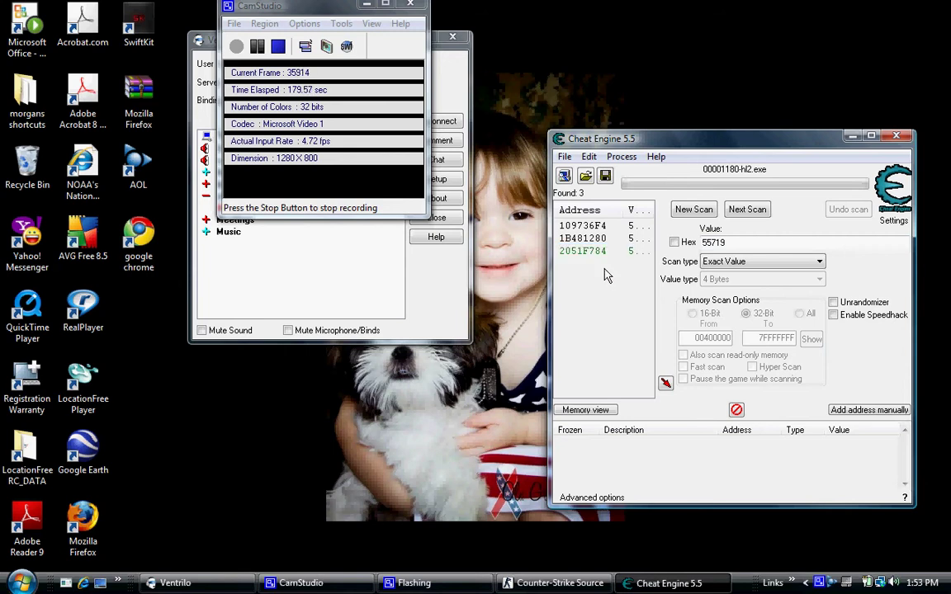
pyautogui.click(587, 251)
pyautogui.doubleClick(588, 251)
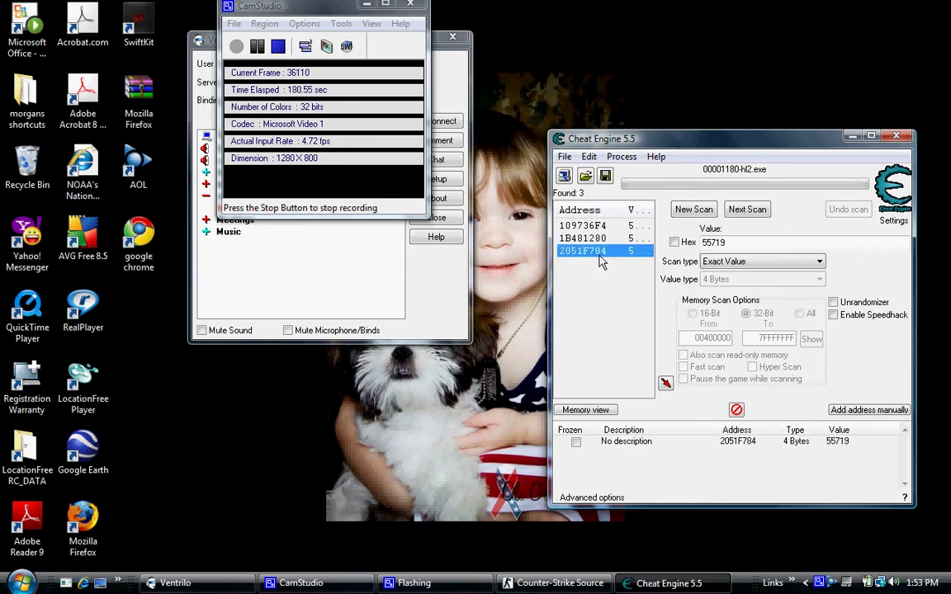
# Step: Change address 2051F784's value to 1 and freeze it
pyautogui.doubleClick(847, 446)
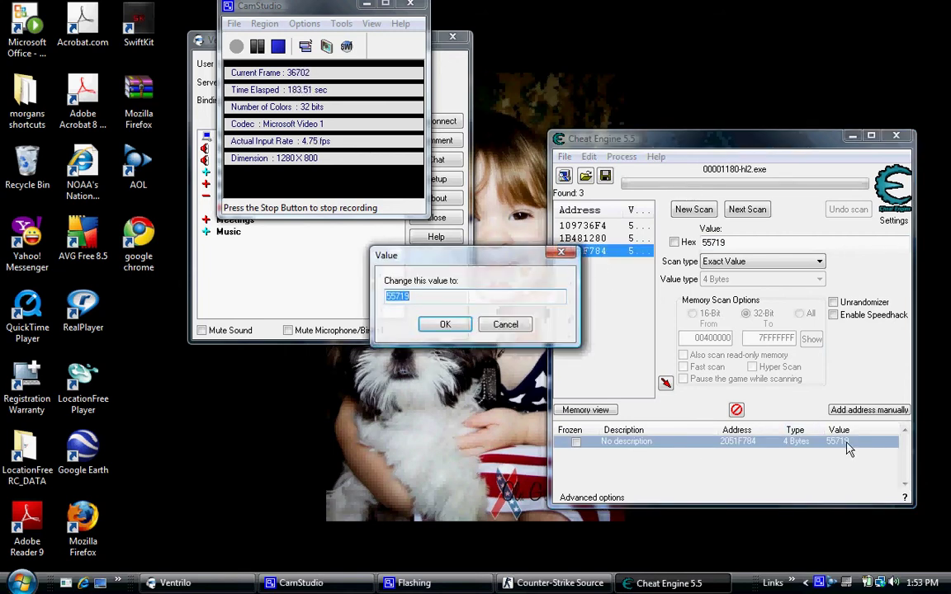
pyautogui.write('1')
pyautogui.press('Return')
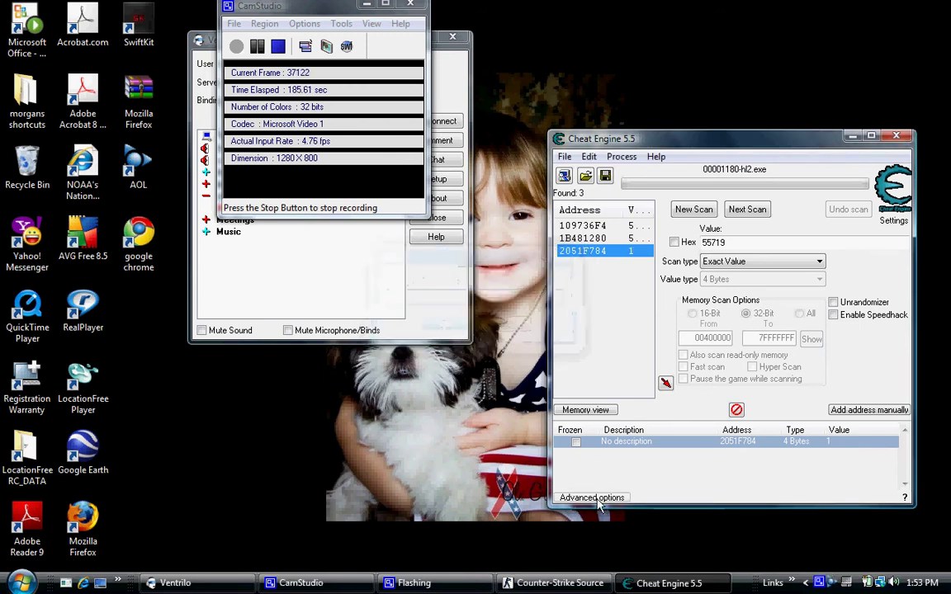
pyautogui.click(575, 444)
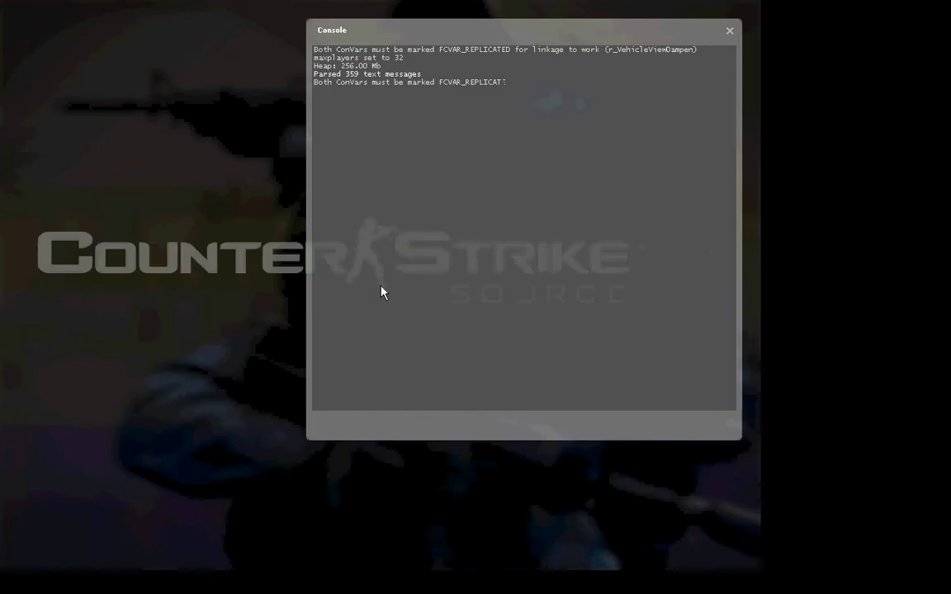
# Step: Choose the (Special-Ops)24/7 zm_lila_panic server from the Favorites list
pyautogui.click(45, 306)
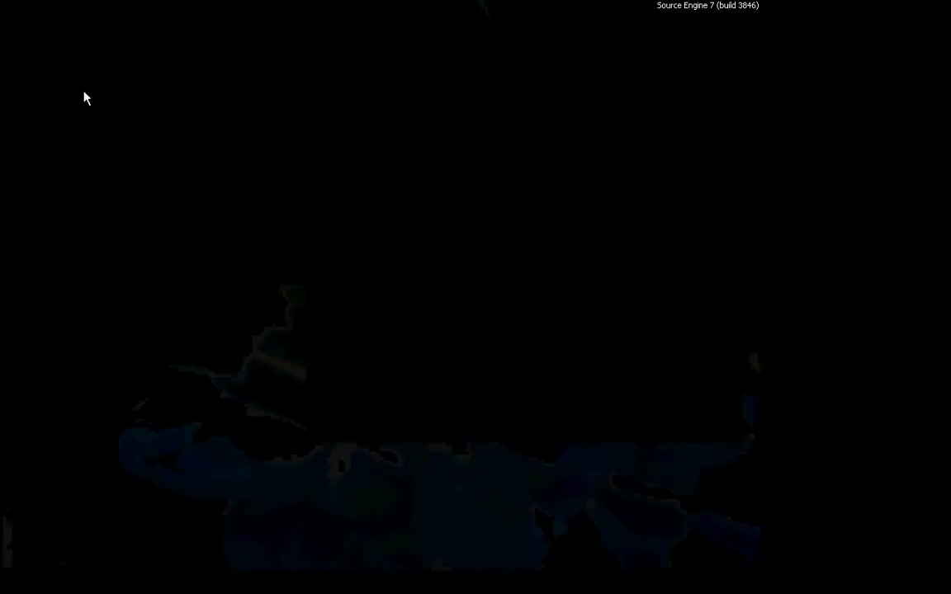
pyautogui.click(87, 92)
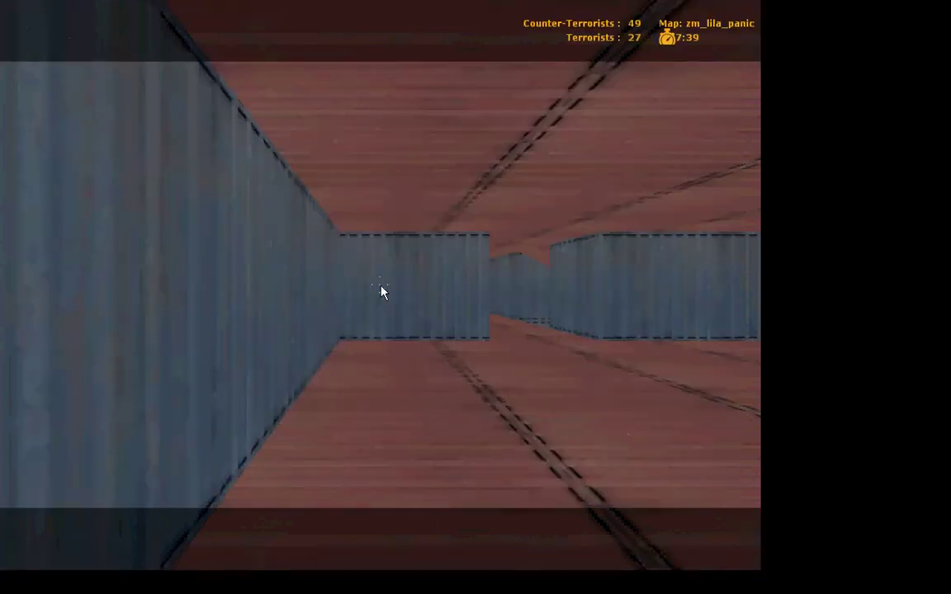
# Step: Join the Counter-Terrorist team and pick a class to spawn
pyautogui.press('m')
pyautogui.press('2')
pyautogui.press('6')
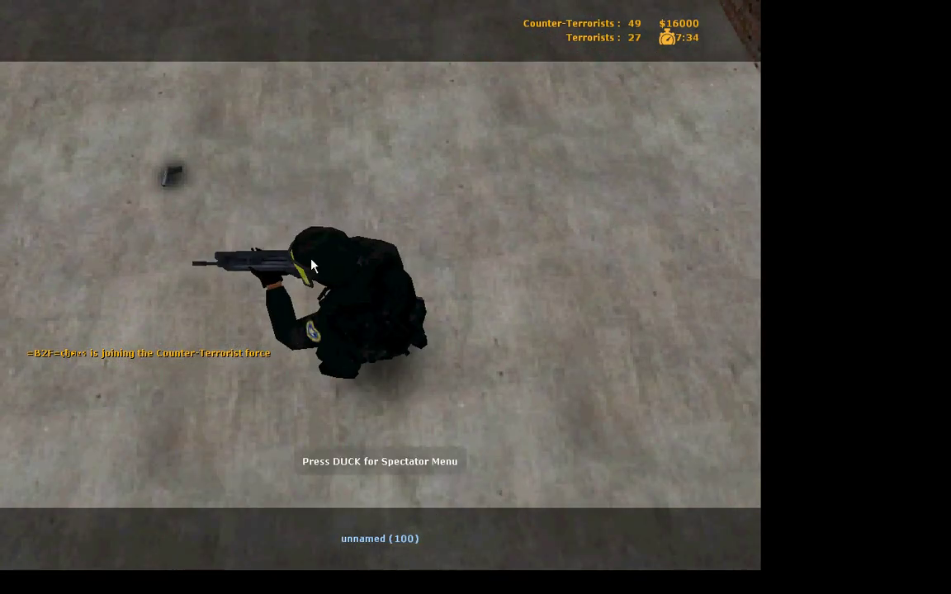
# Step: Enter 'r_drawothermodels 2' in the game console
pyautogui.press('Escape')
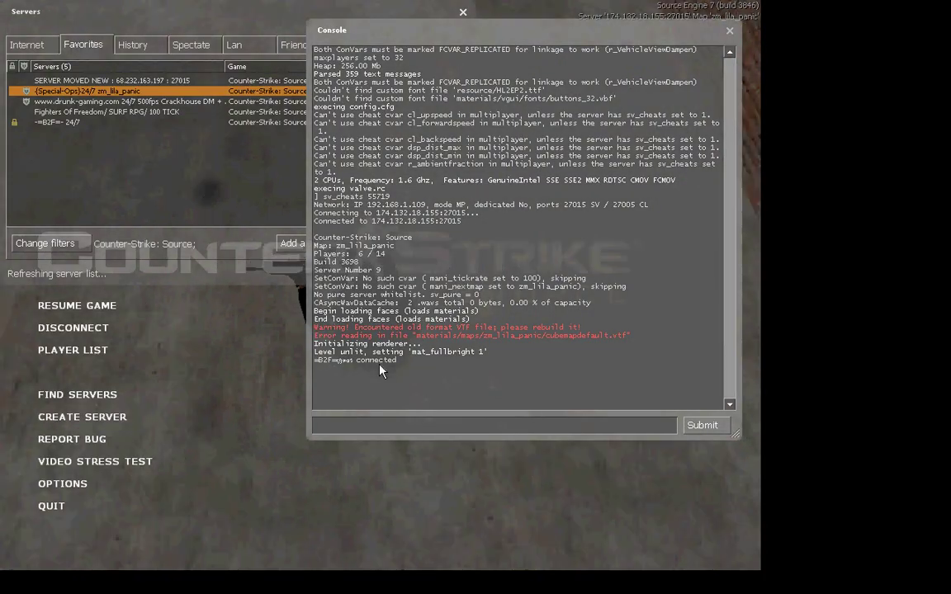
pyautogui.write('R_')
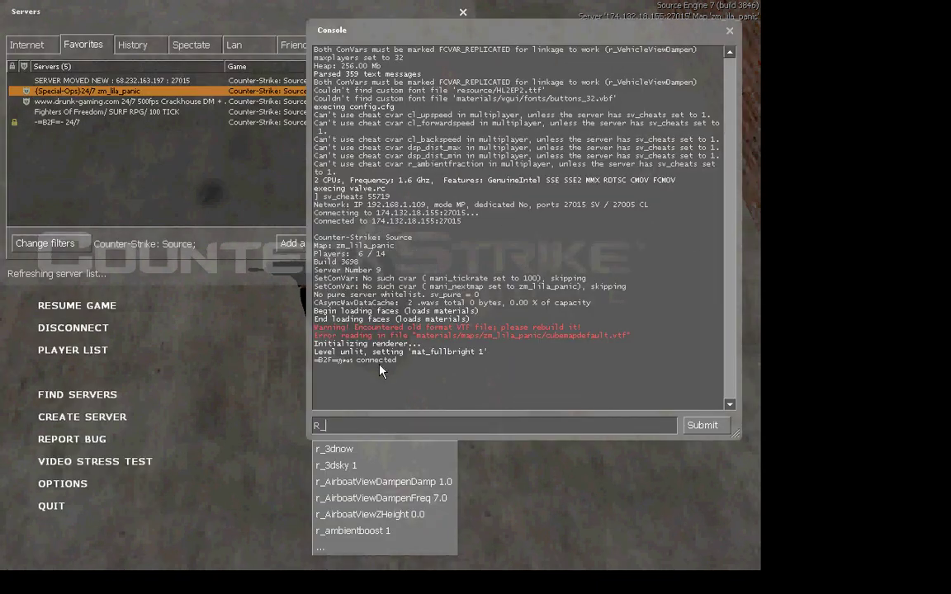
pyautogui.write('dr')
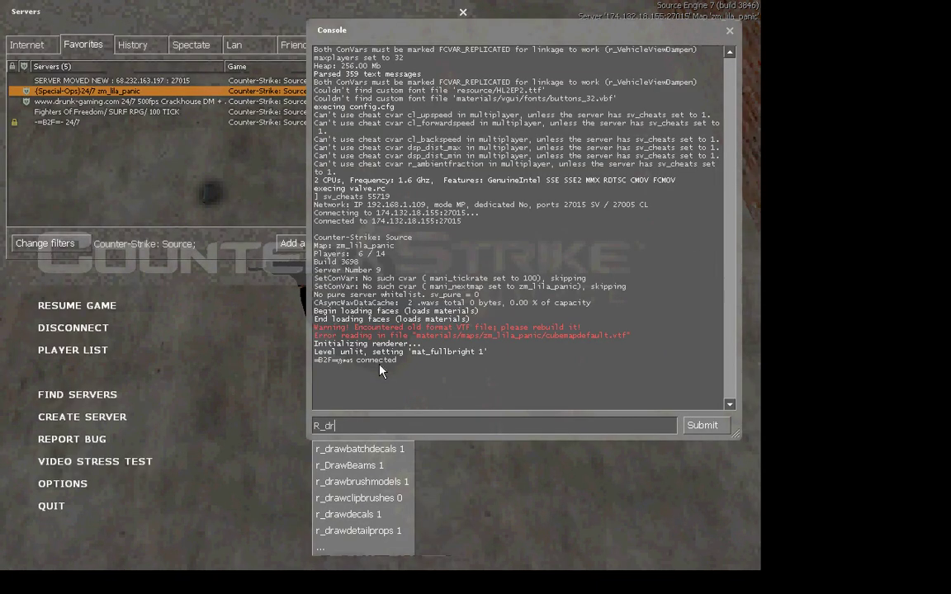
pyautogui.write('awo')
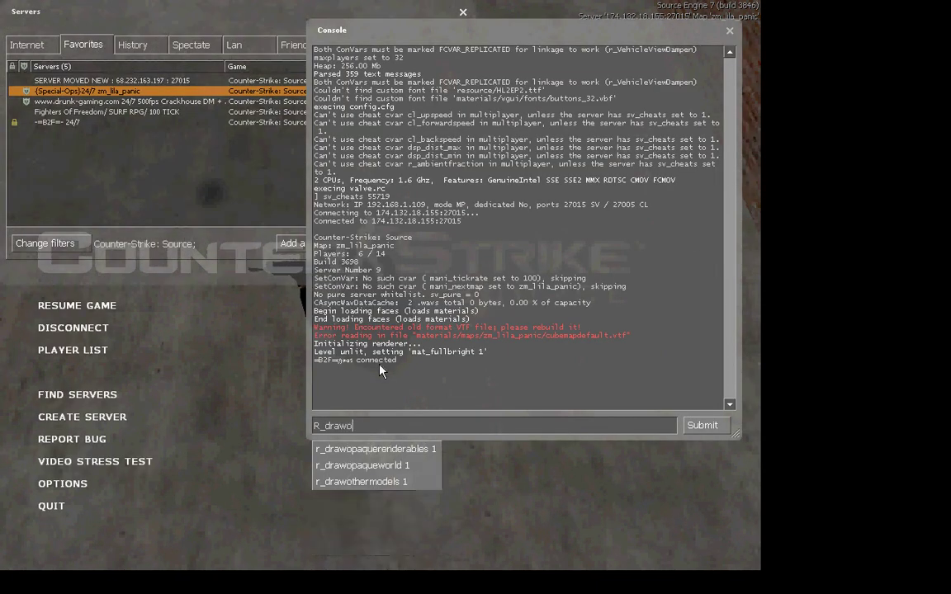
pyautogui.write('th')
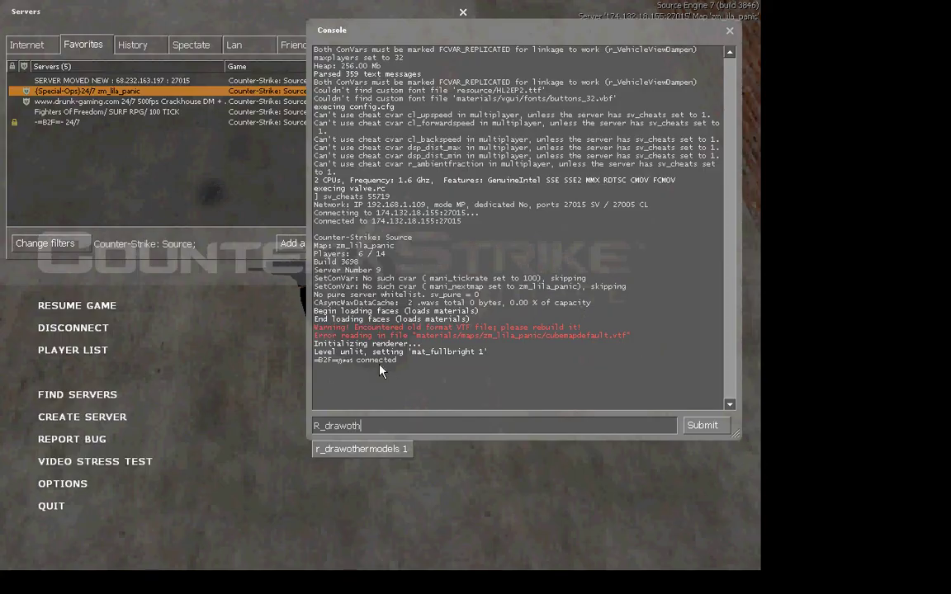
pyautogui.write('erm')
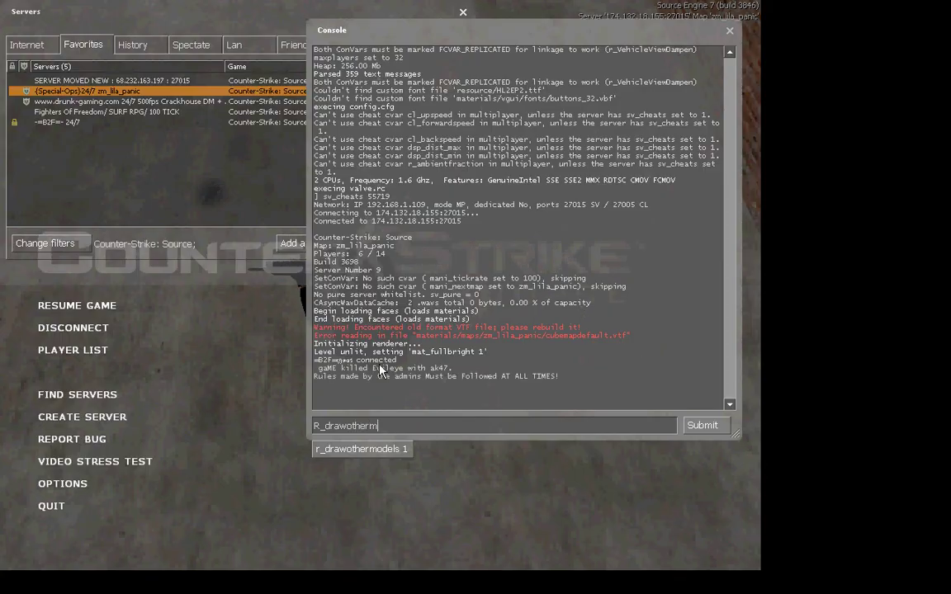
pyautogui.write('odels ')
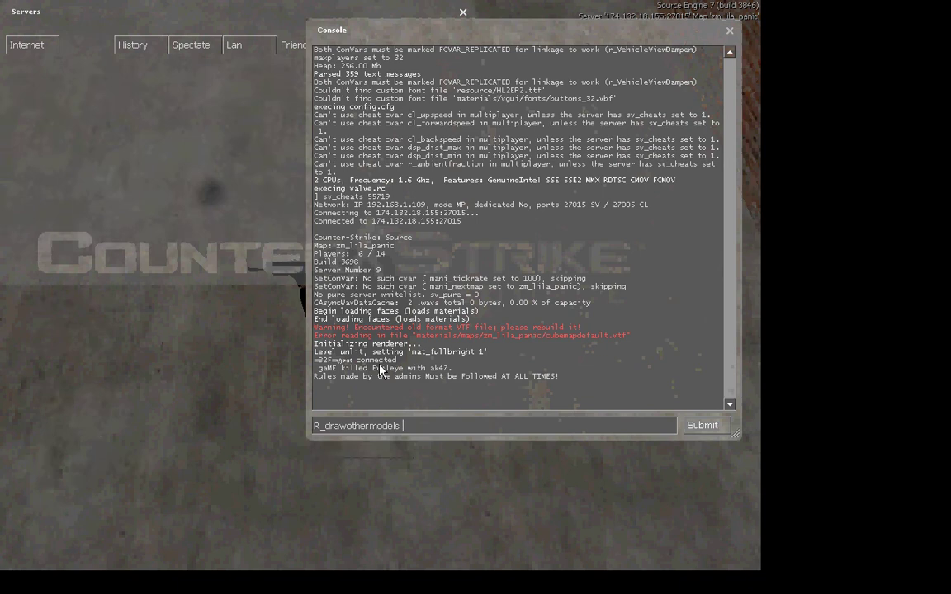
pyautogui.write('2')
pyautogui.press('Return')
# Step: Close the console to resume the match with wireframe player models
pyautogui.press('Escape')
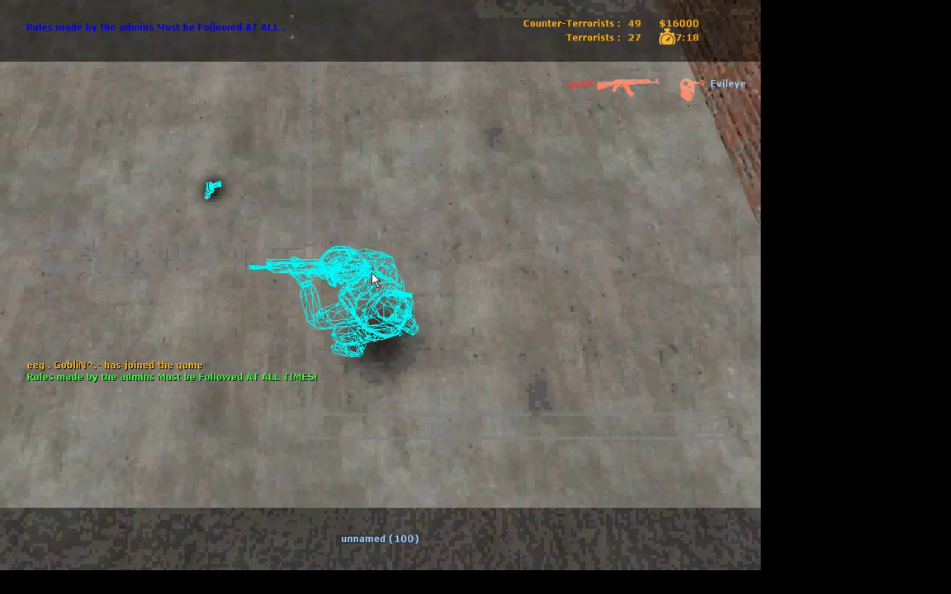